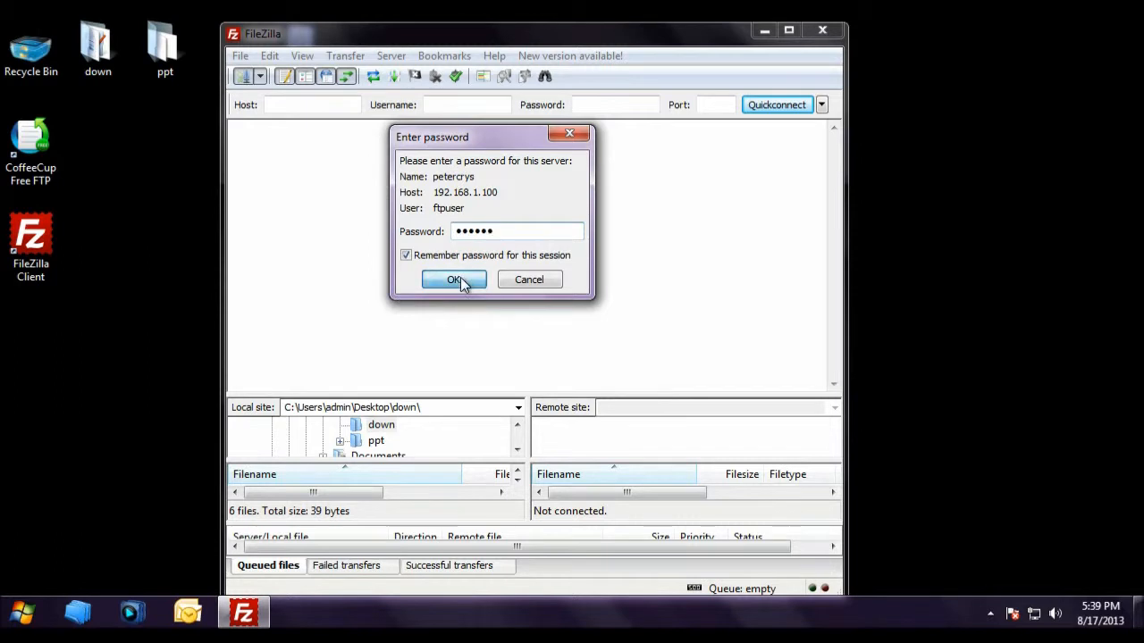
- Try to log in to the saved petercrys FTP site four more times, entering a password for the account at each attempt
click(259, 77)
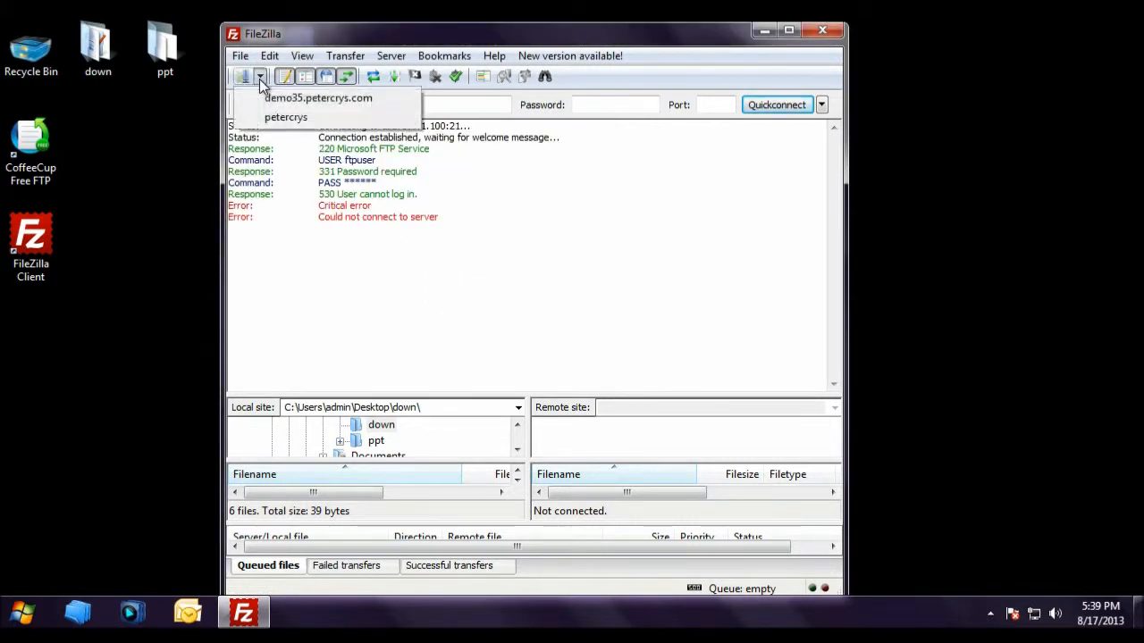
click(284, 120)
text(******)
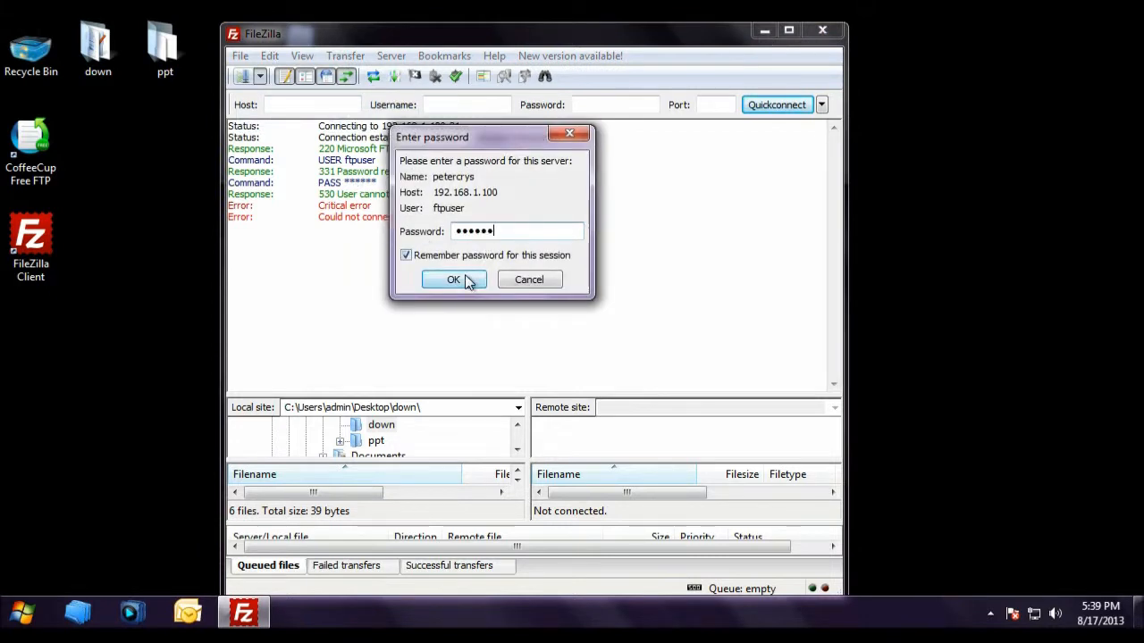
click(468, 276)
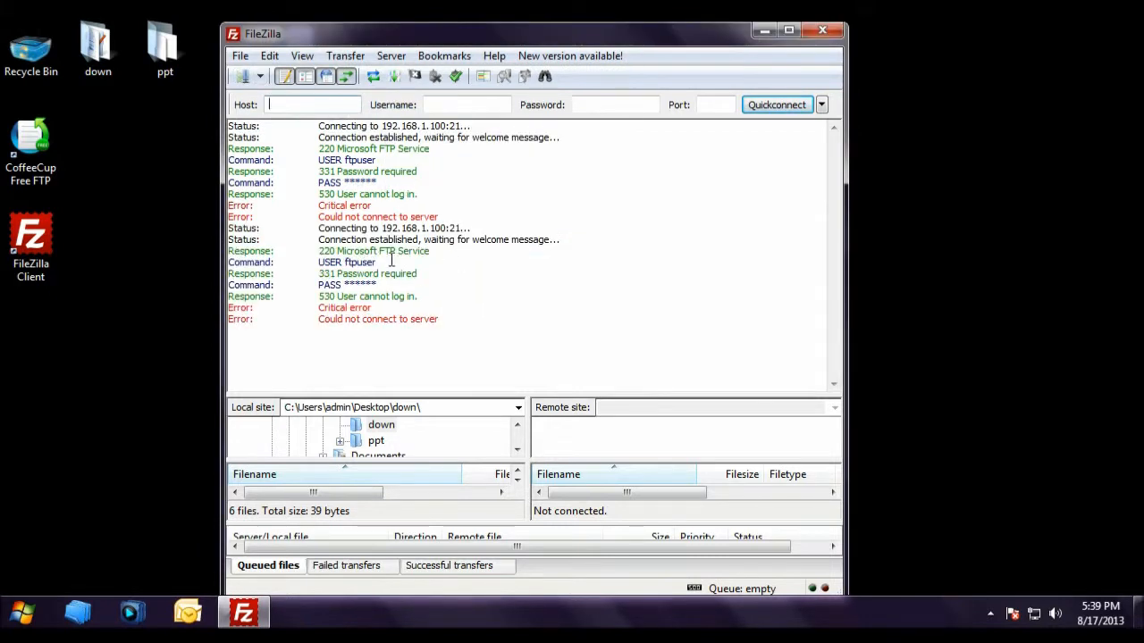
click(259, 77)
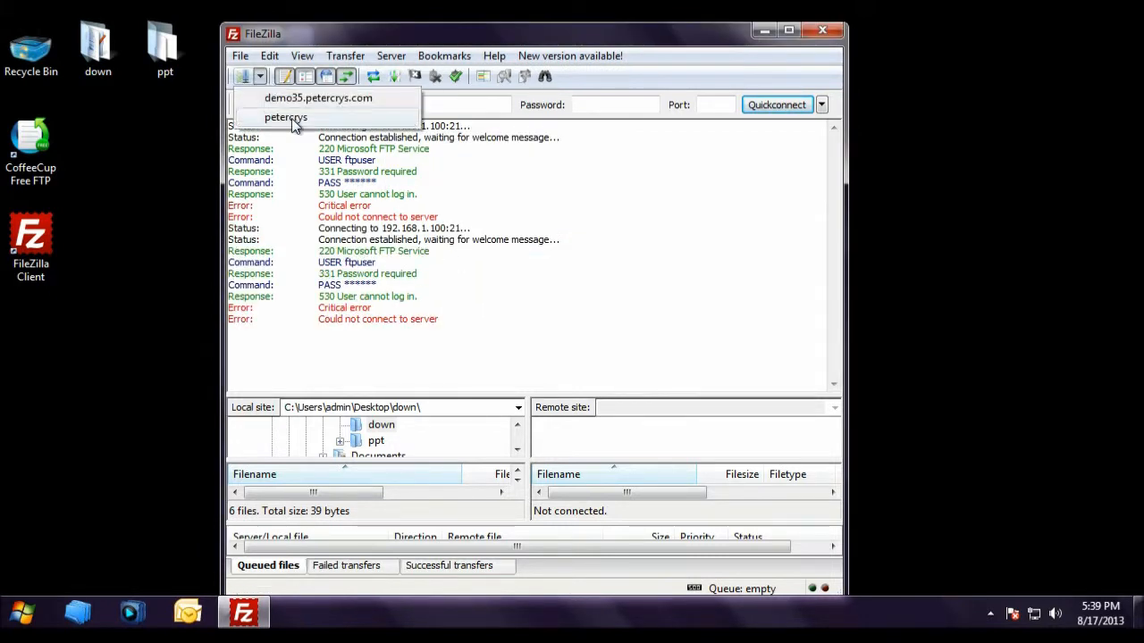
click(284, 118)
text(*******)
click(471, 283)
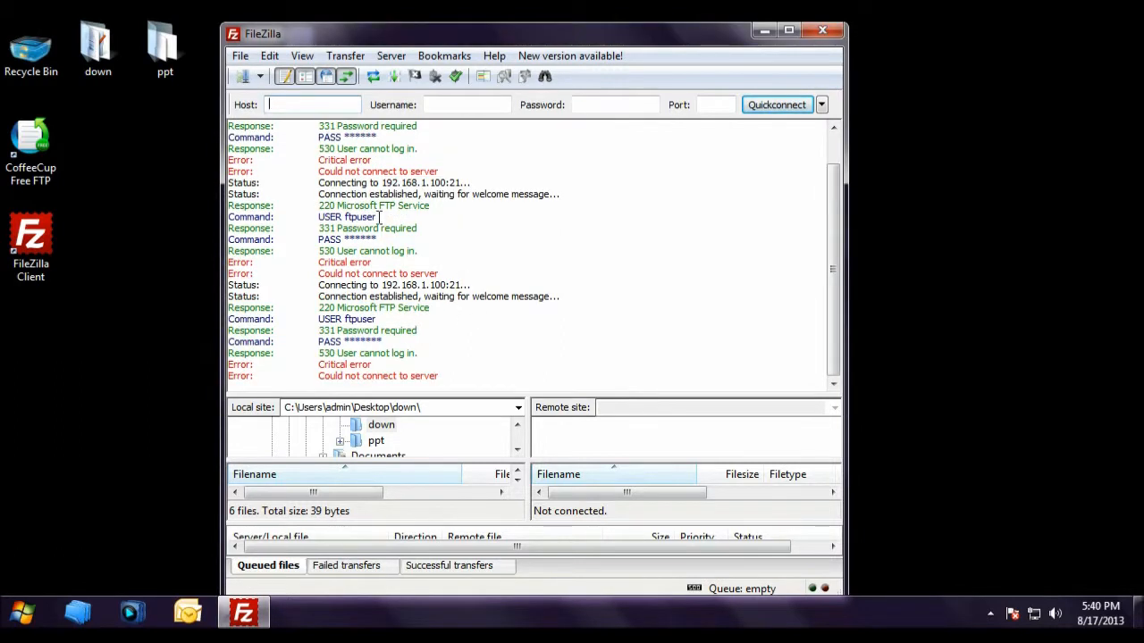
click(259, 76)
click(282, 119)
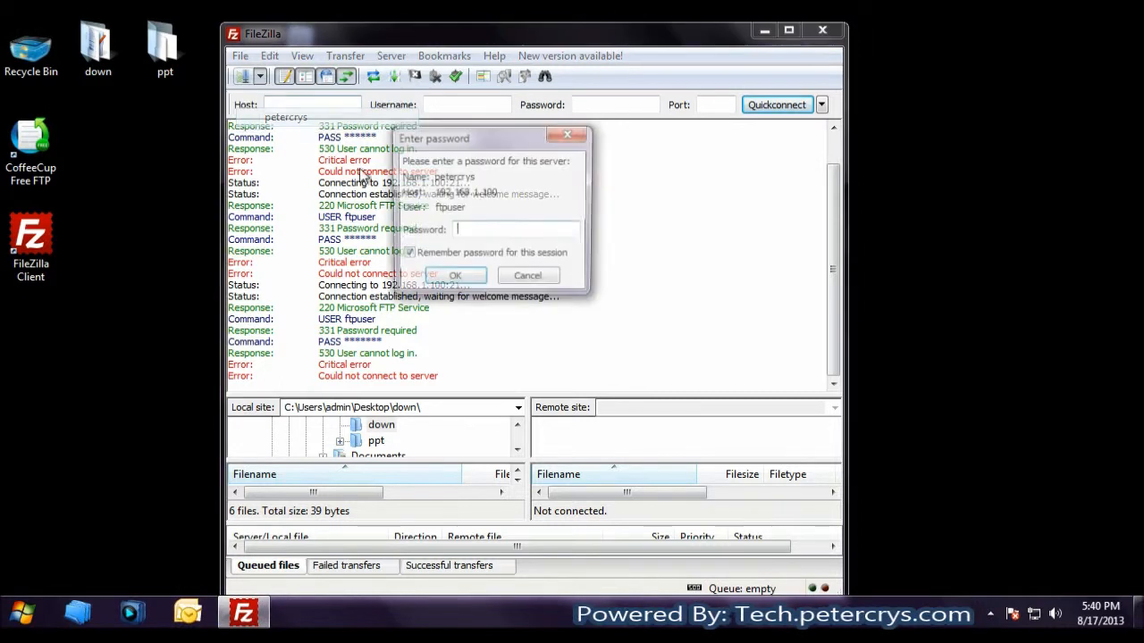
text(******)
click(454, 280)
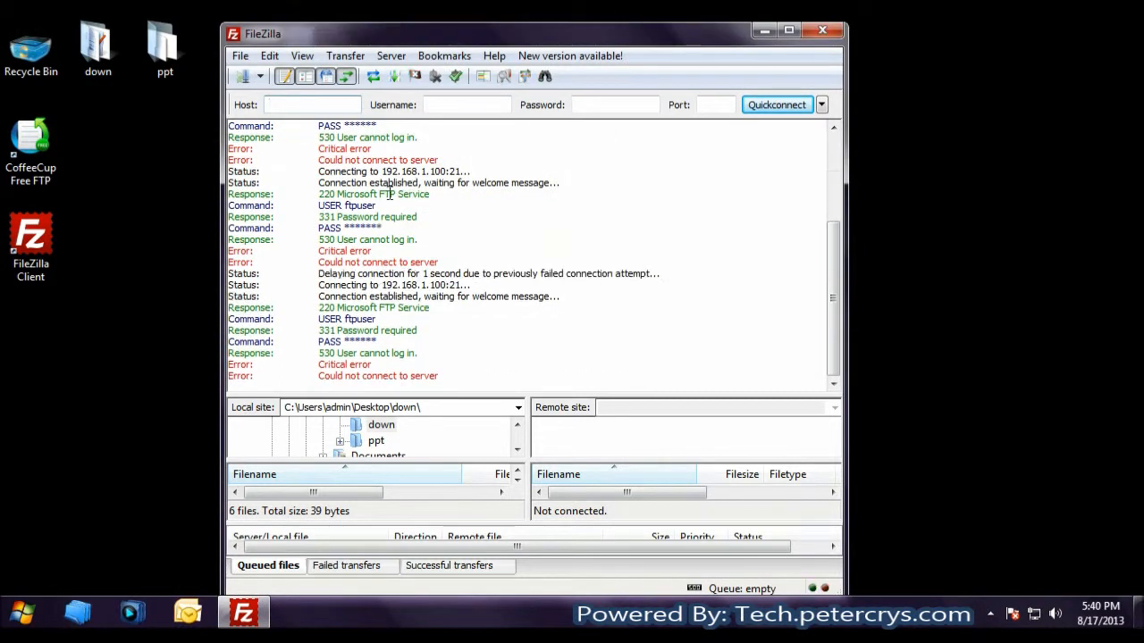
click(258, 77)
click(286, 118)
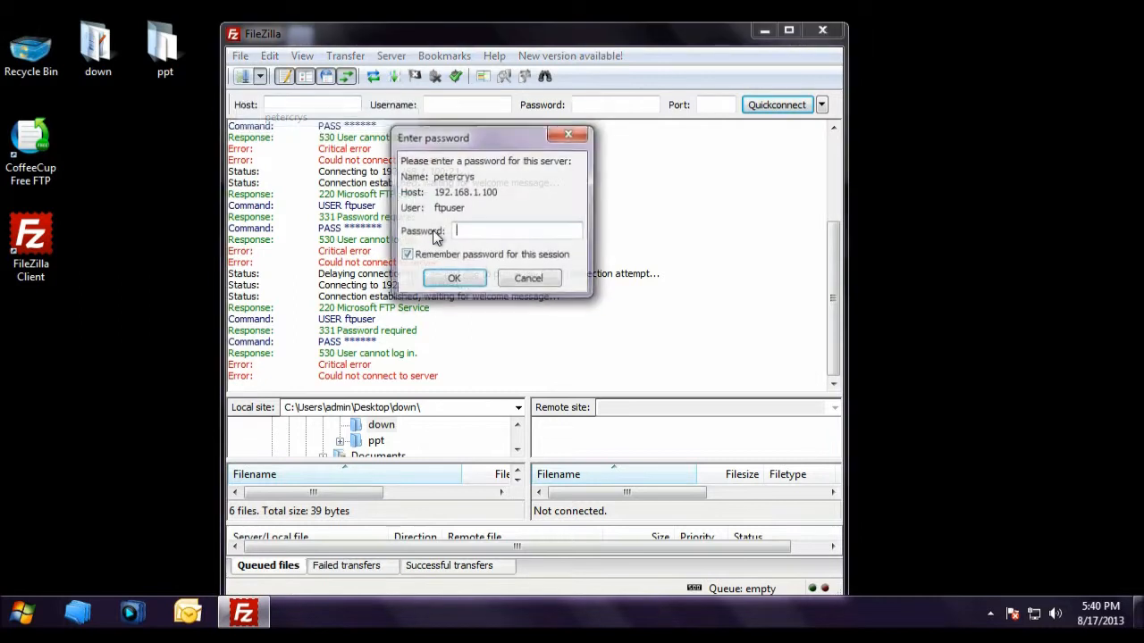
text(********)
click(456, 280)
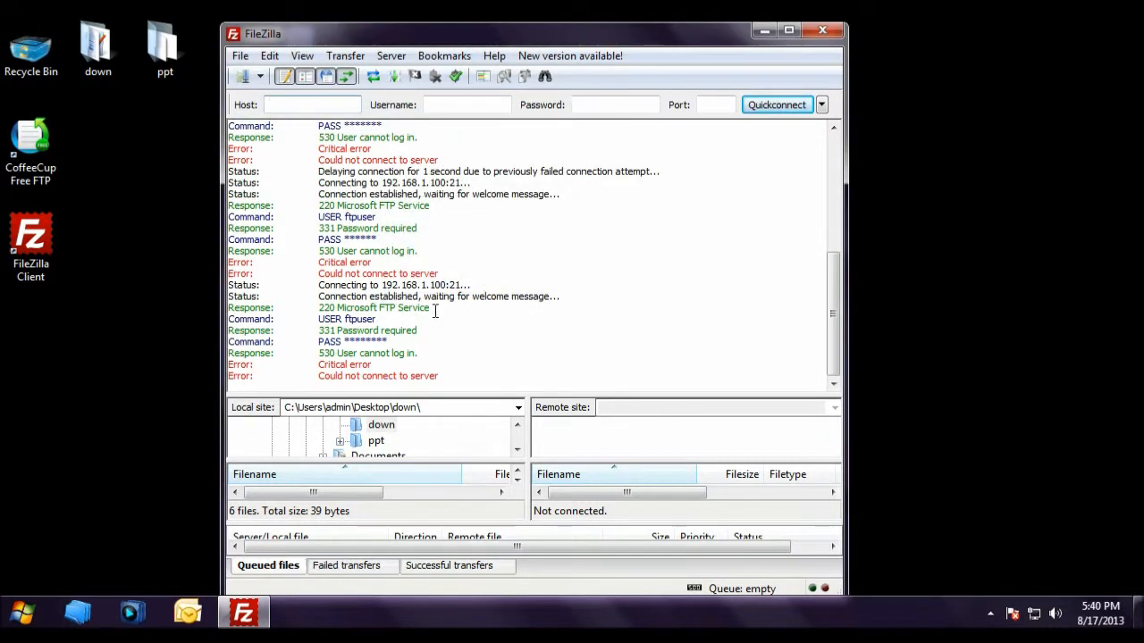
- Examine the server responses to the login attempts in the message log and close FileZilla
drag(452, 372, 367, 137)
click(512, 296)
drag(319, 307, 430, 309)
drag(327, 322, 409, 320)
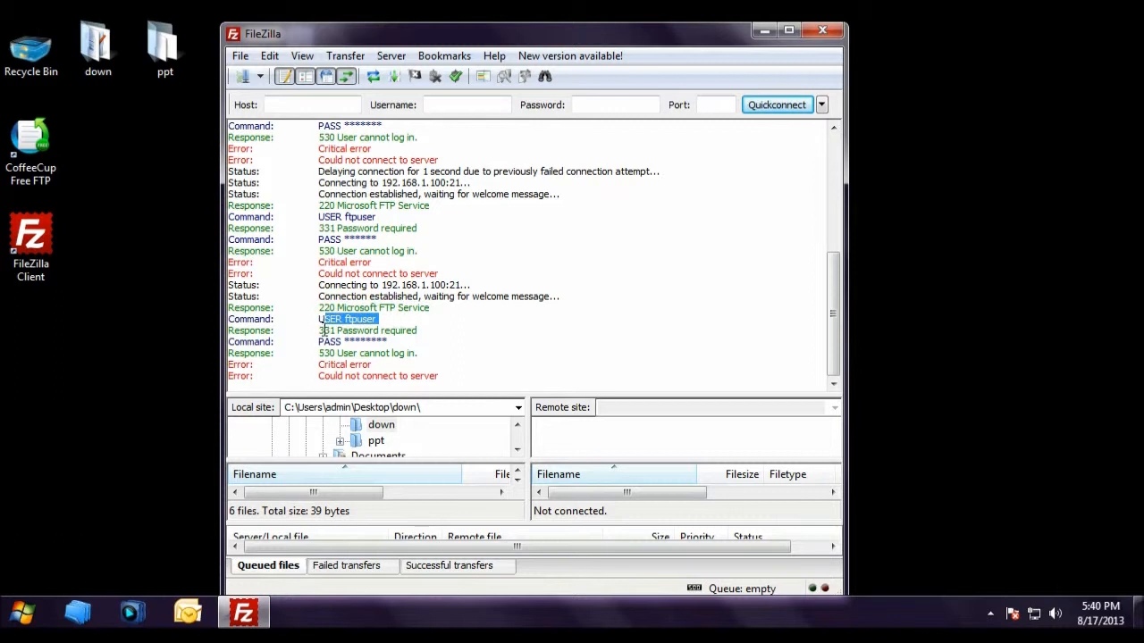
drag(328, 331, 417, 334)
click(332, 352)
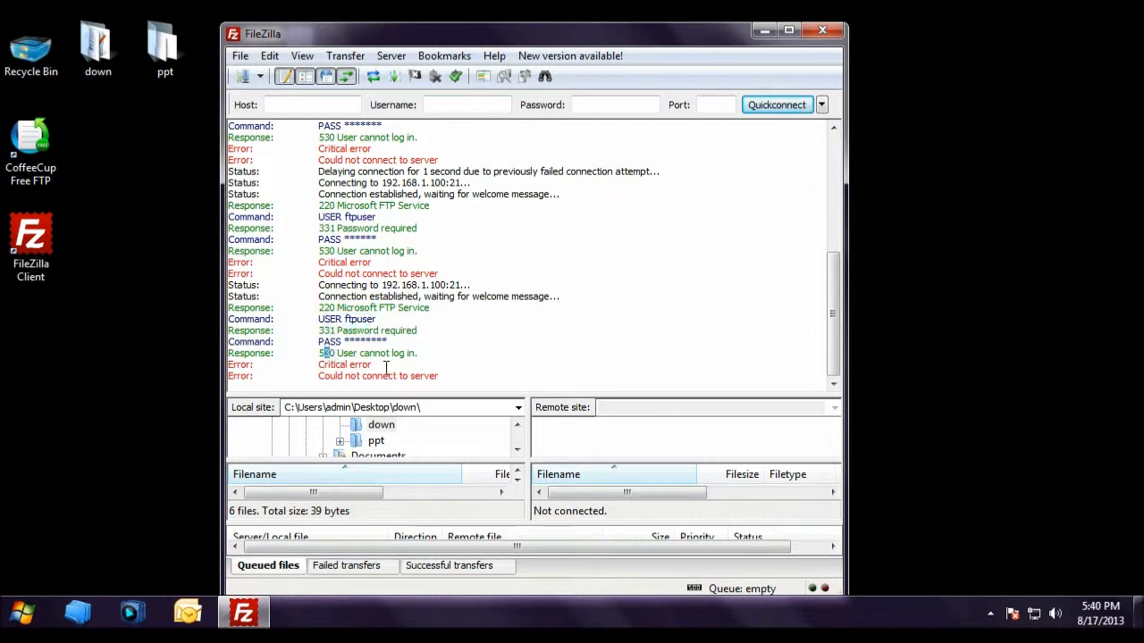
click(417, 367)
click(823, 31)
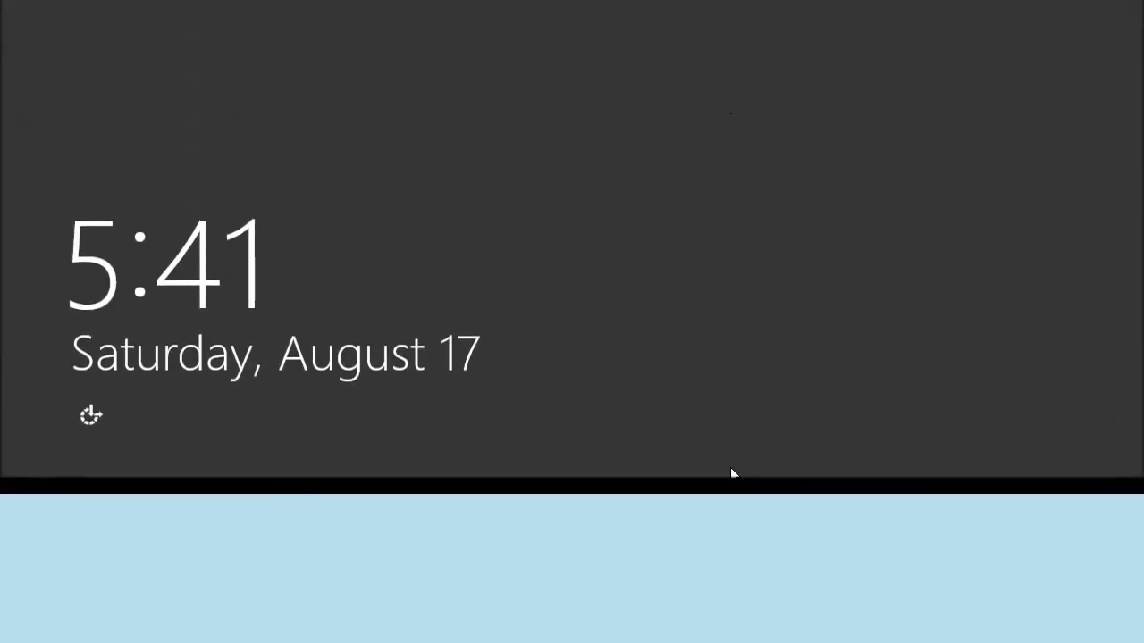
- Switch to the Windows Server 2012 machine and sign in as Administrator with the account password
key(ctrl+alt+Delete)
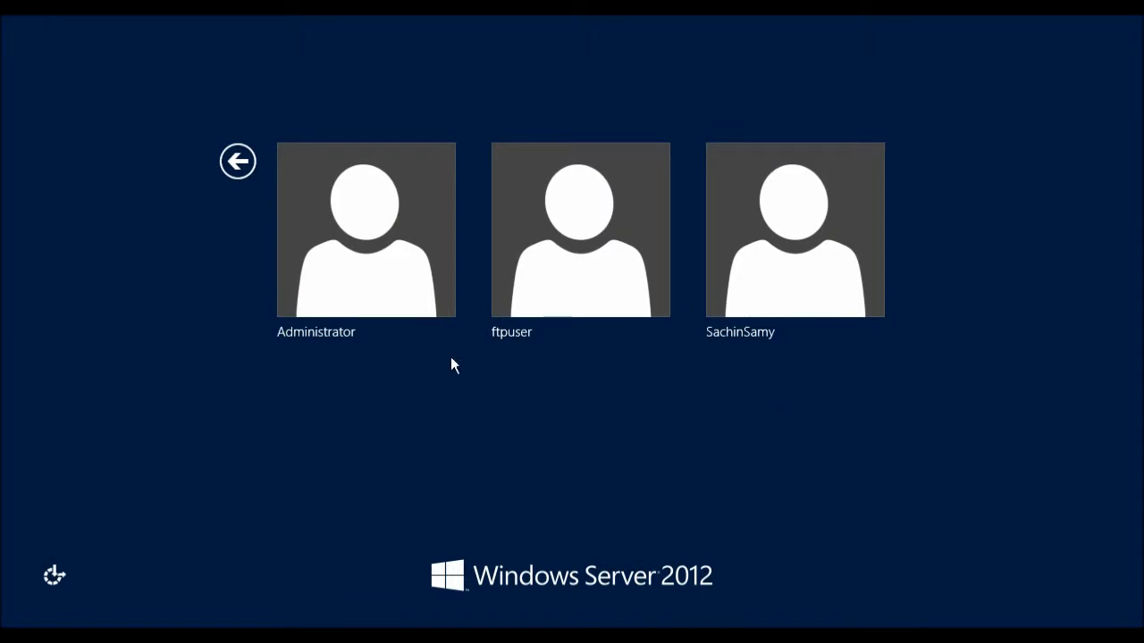
click(414, 332)
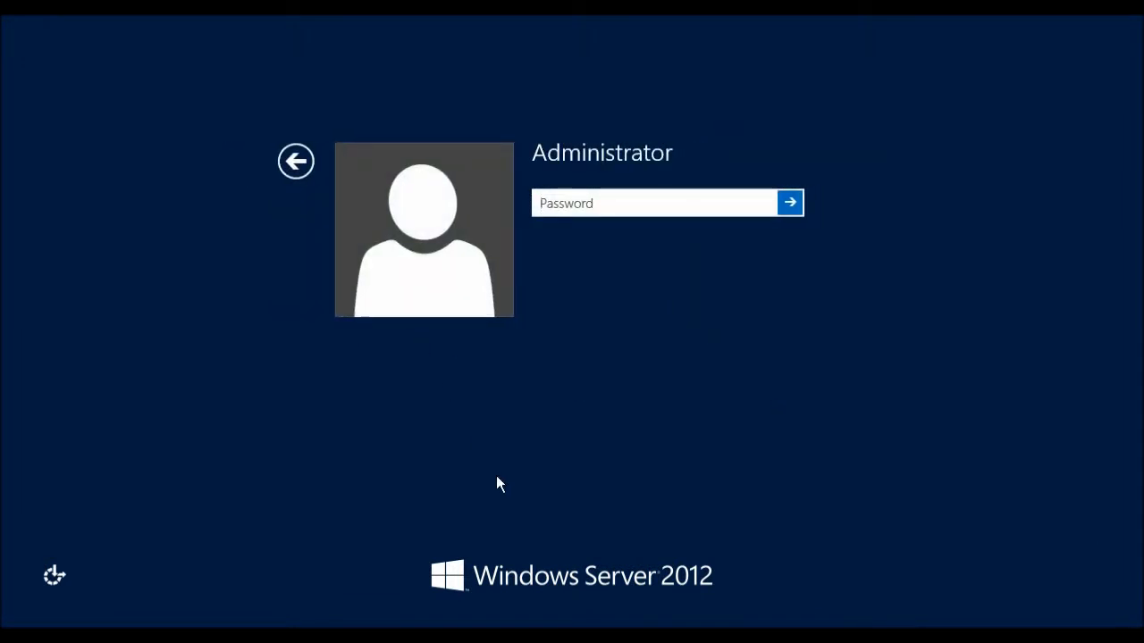
text(••••••••••)
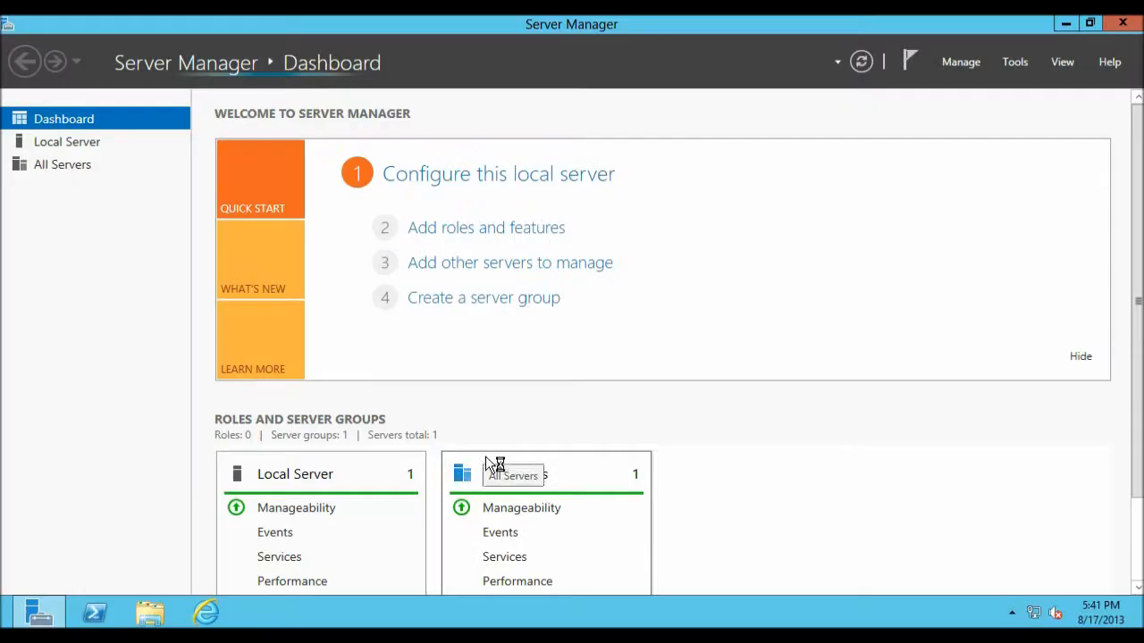
- Open Internet Information Services (IIS) Manager from Server Manager and expand SERVER1 down to its list of sites
click(1026, 64)
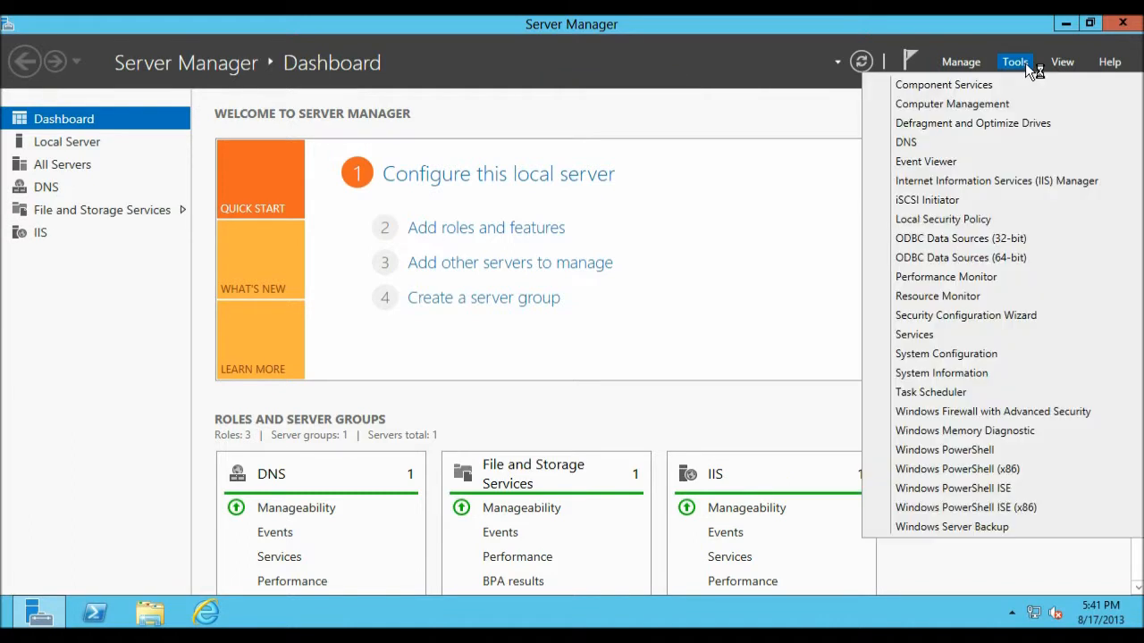
click(998, 181)
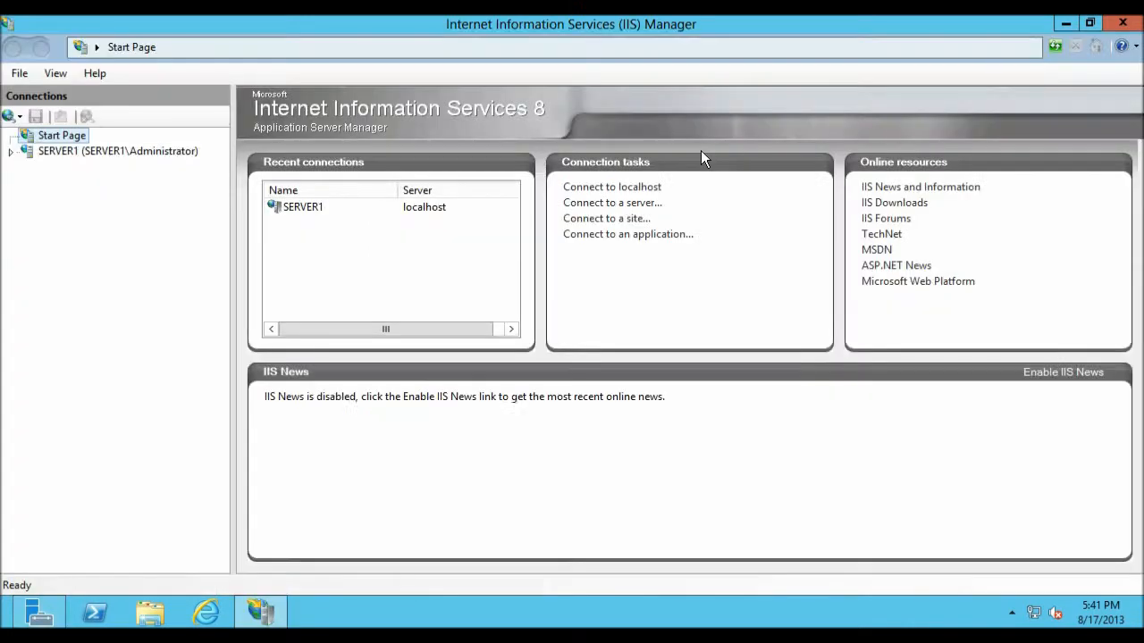
click(10, 150)
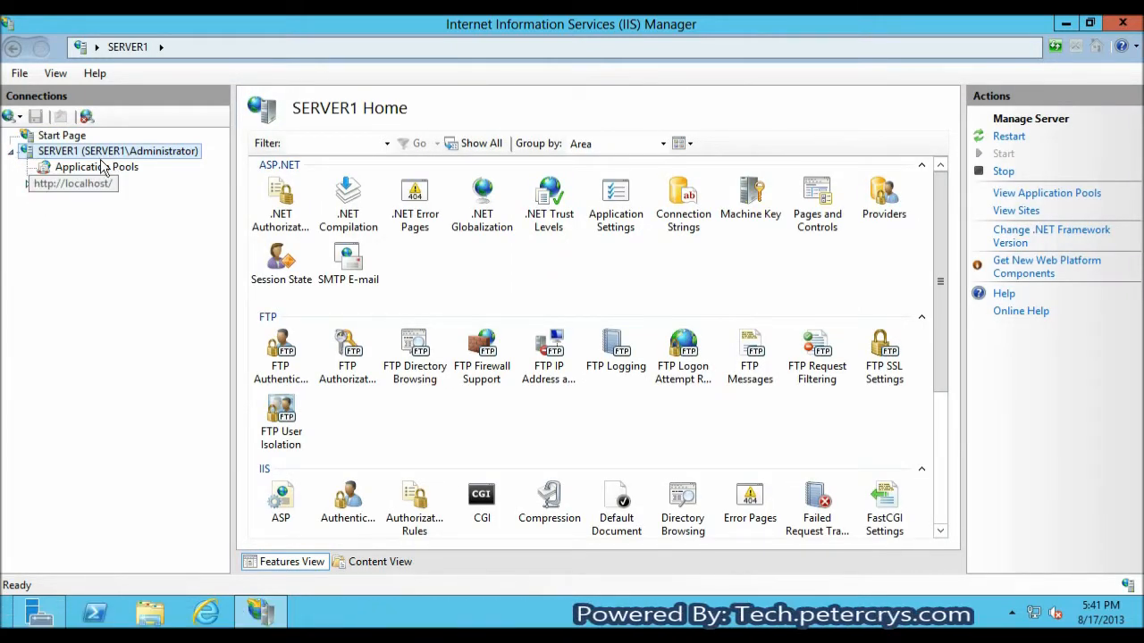
click(27, 182)
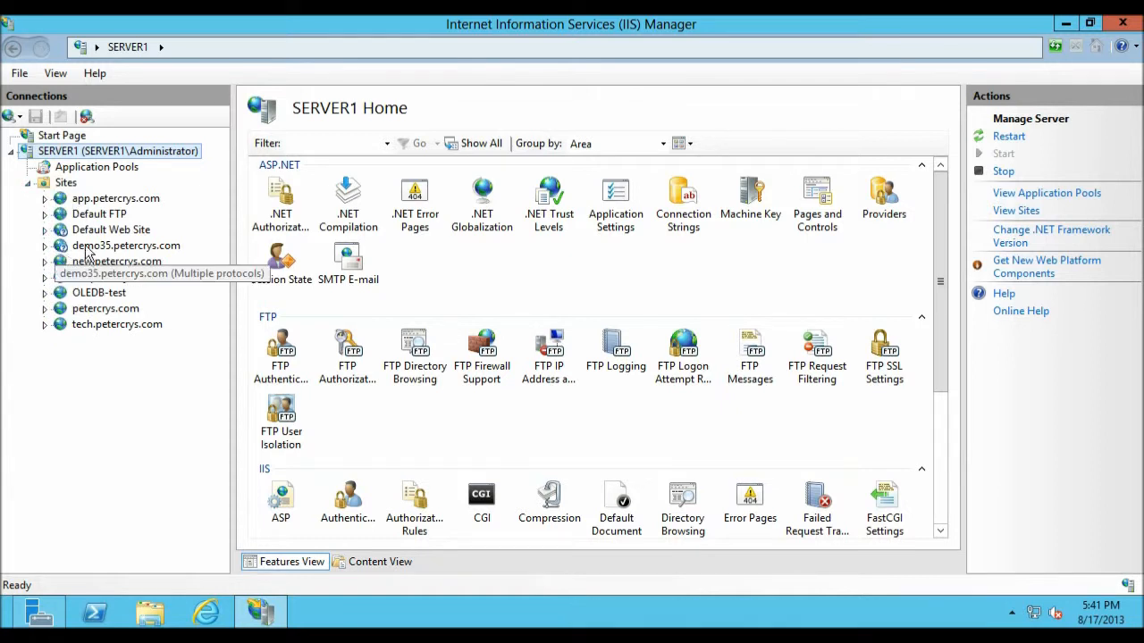
- Compare the FTP features of the Default FTP and demo35.petercrys.com sites with those at the SERVER1 level
click(93, 214)
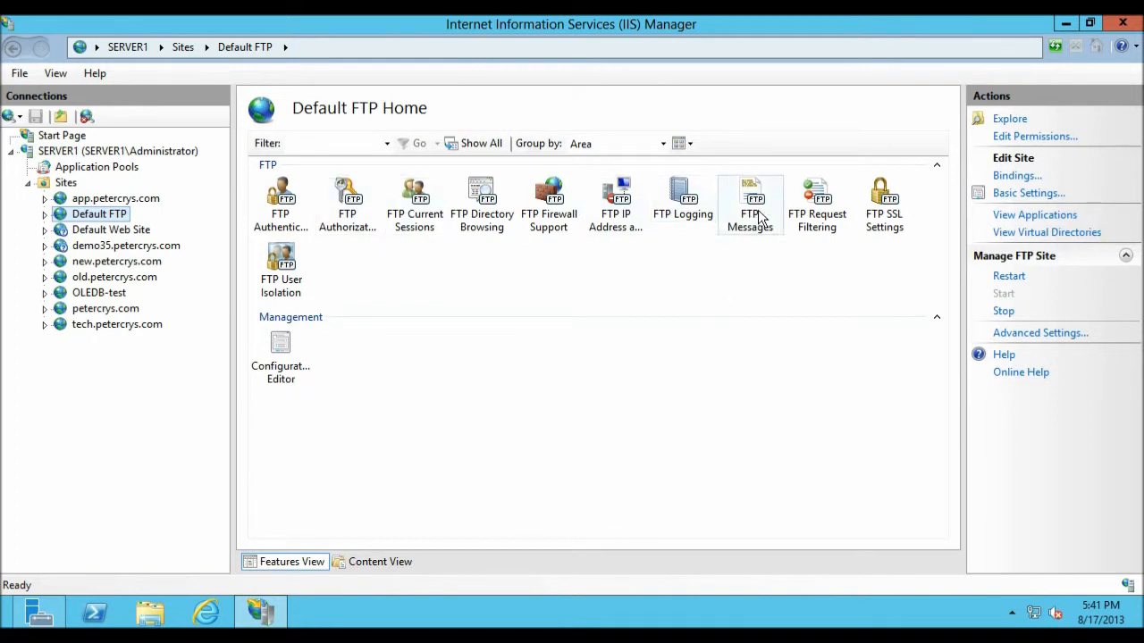
click(116, 249)
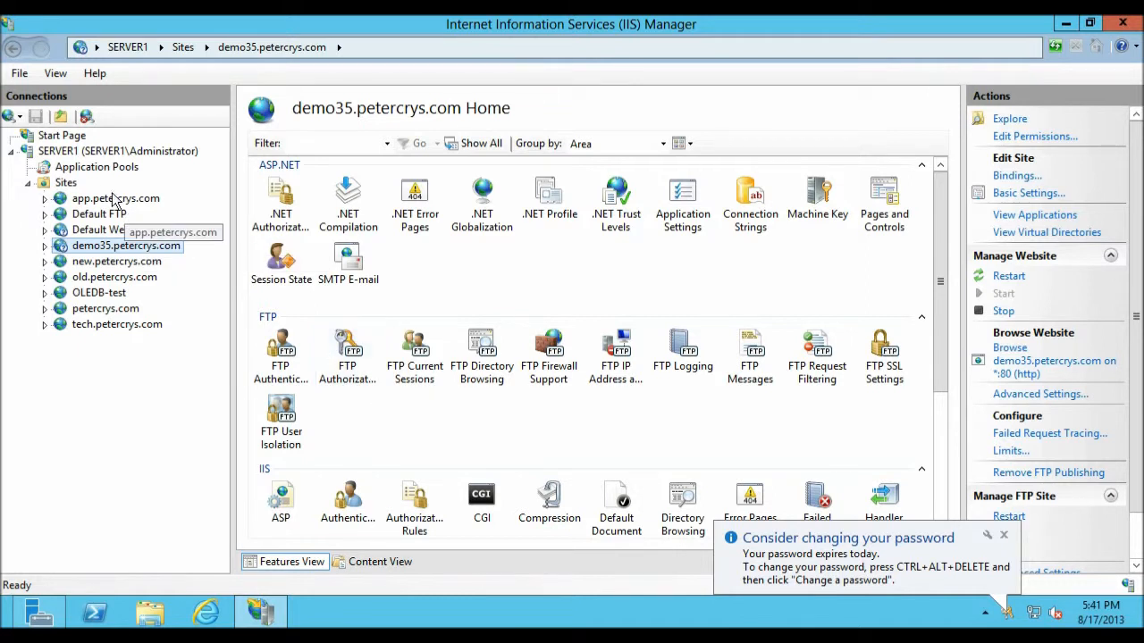
click(45, 153)
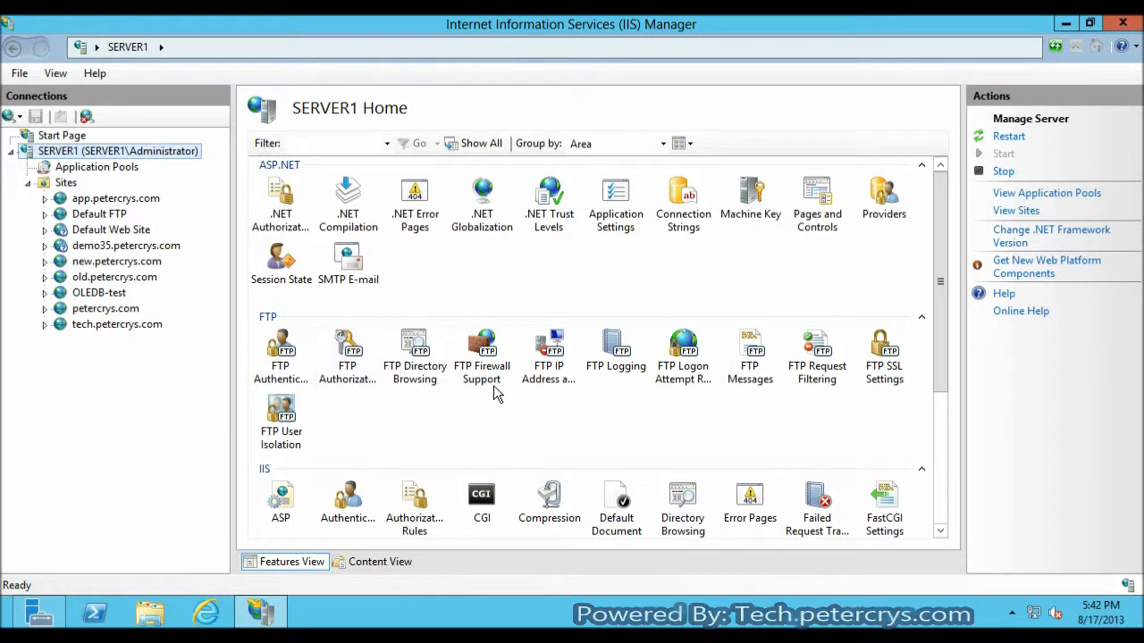
- Enable FTP Logon Attempt Restrictions for SERVER1 and set the maximum number of failed login attempts to 2
double_click(681, 376)
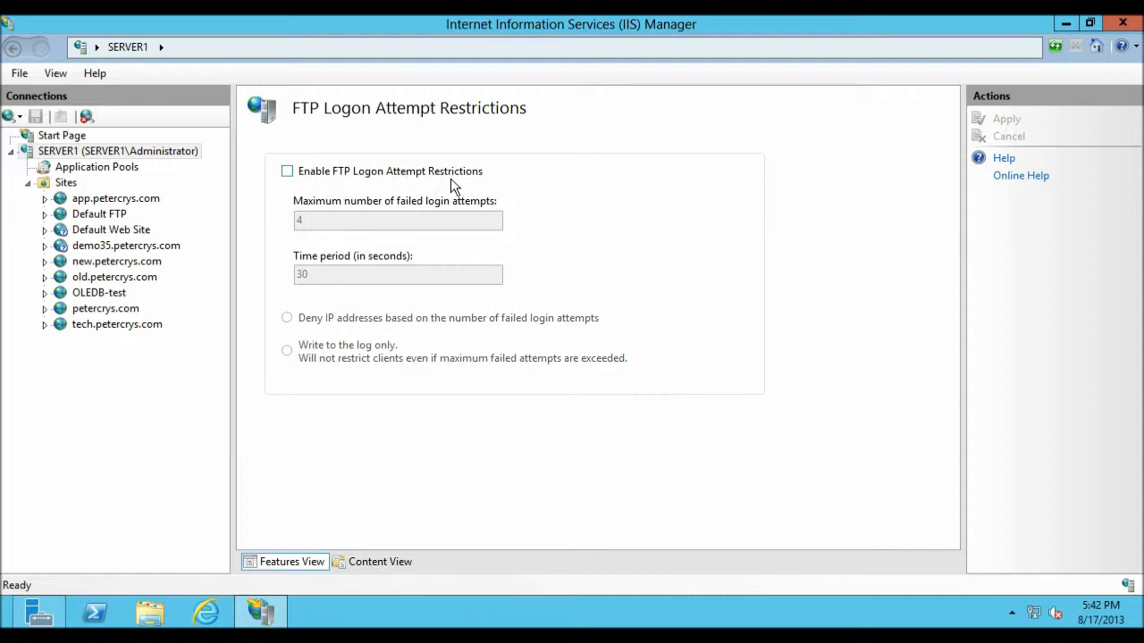
click(287, 172)
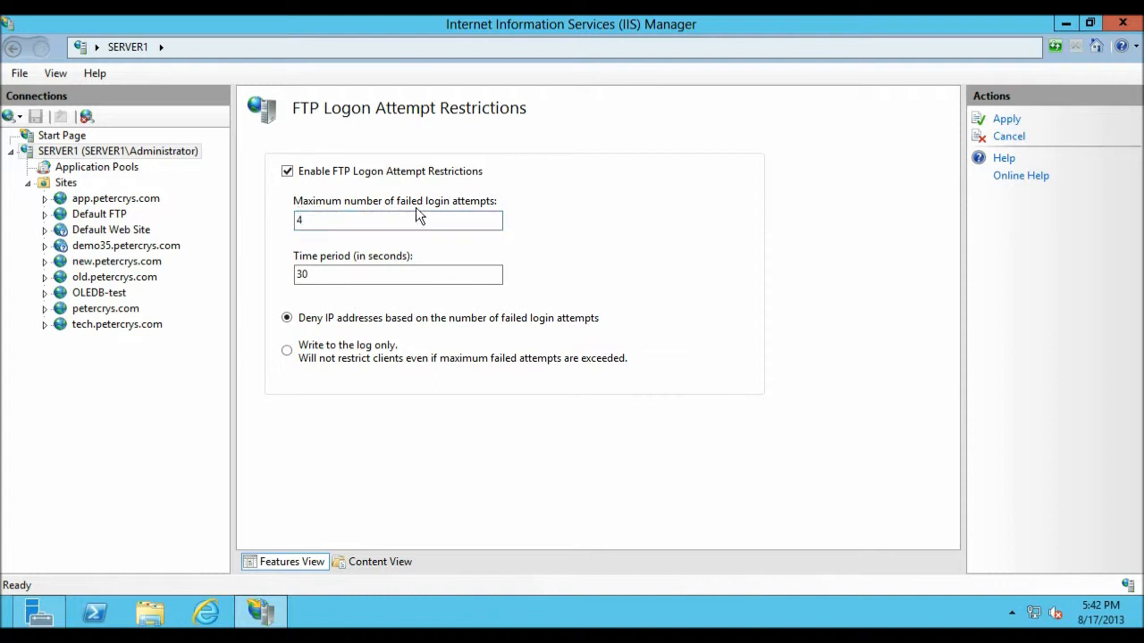
click(332, 219)
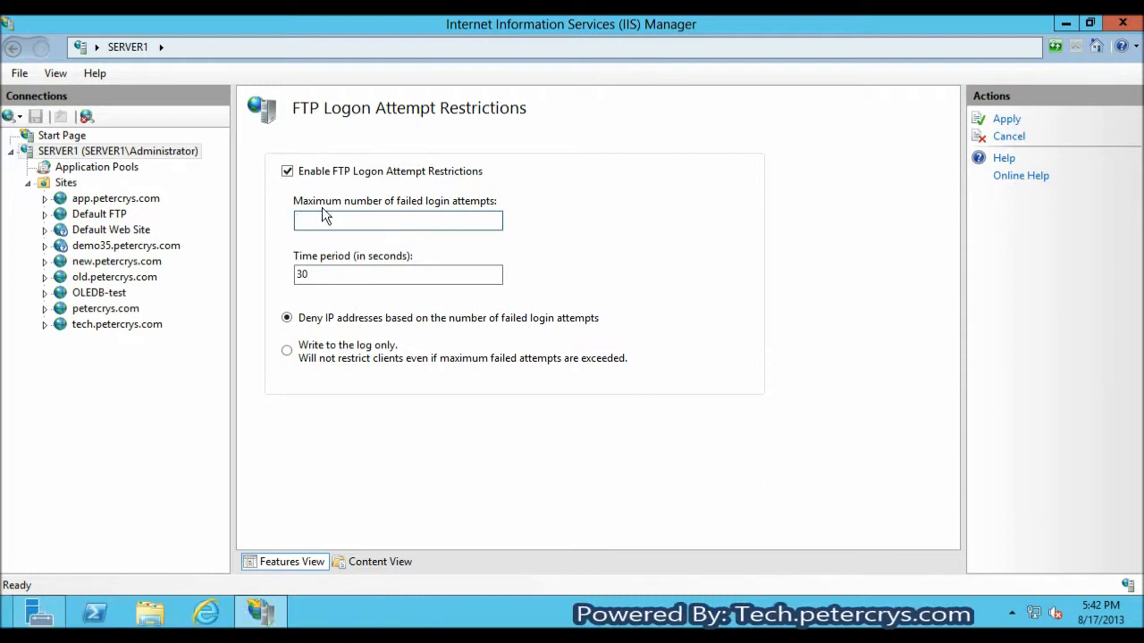
text(2)
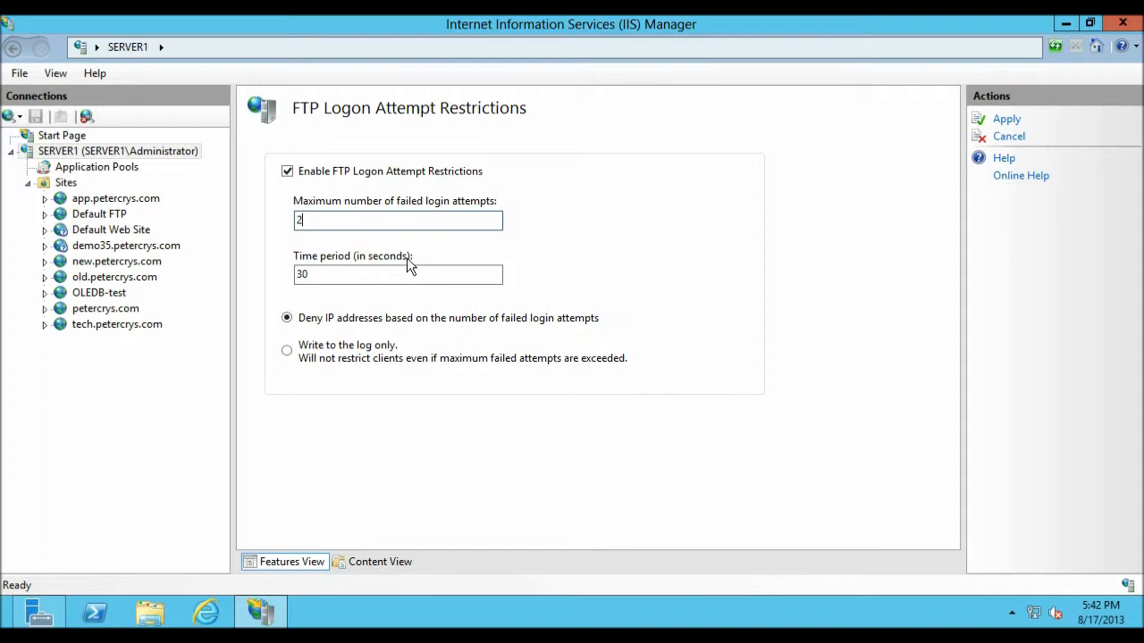
- Choose to deny IP addresses based on the number of failed login attempts, apply the restrictions and minimize IIS Manager
click(382, 275)
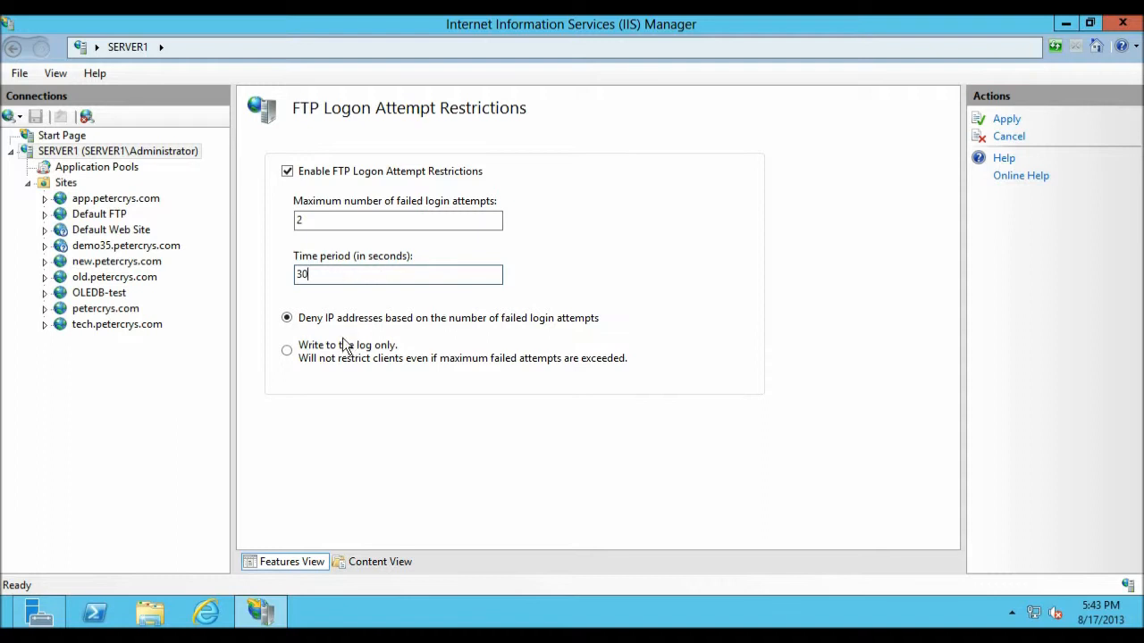
click(288, 351)
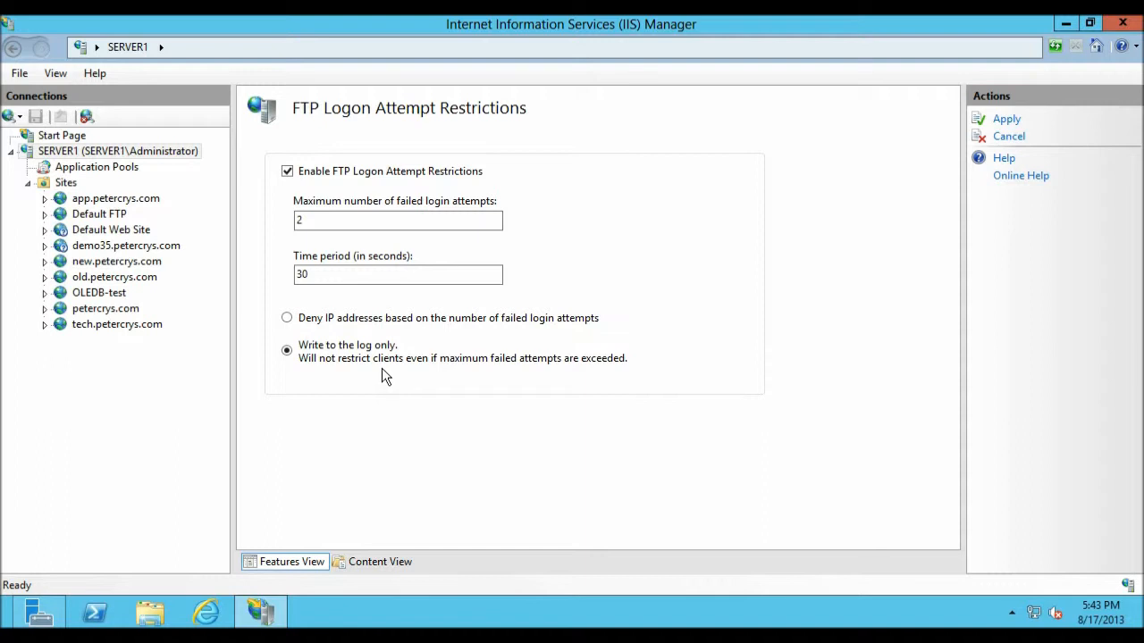
click(335, 320)
click(1016, 127)
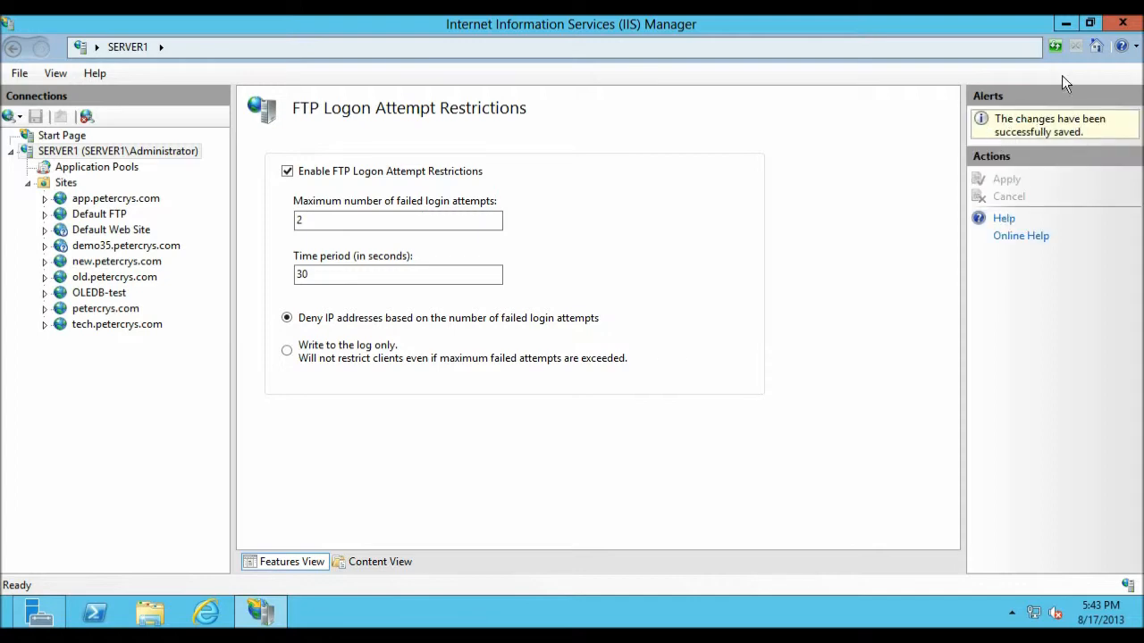
click(1065, 23)
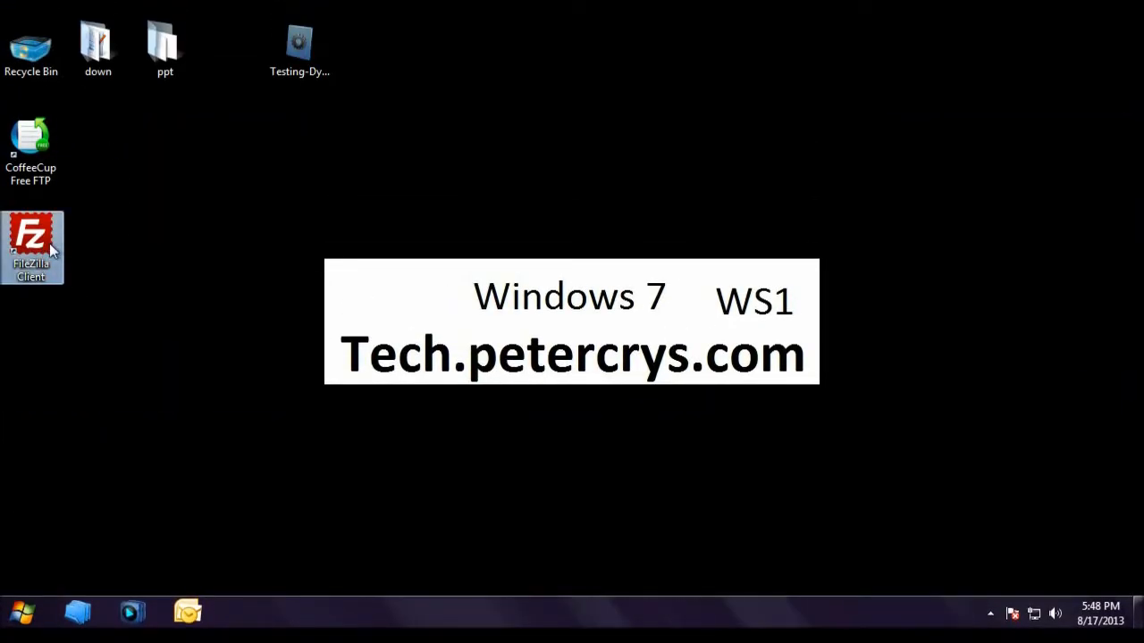
- Switch to FileZilla on the Windows 7 workstation and try to log in to the petercrys site with an FTP password
double_click(49, 243)
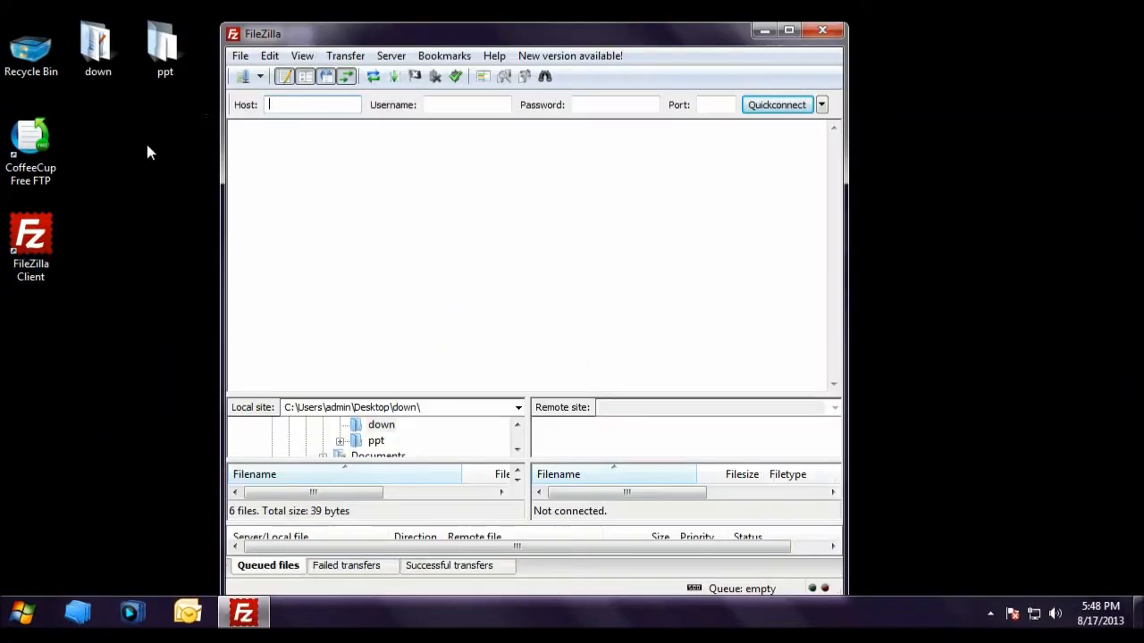
click(259, 77)
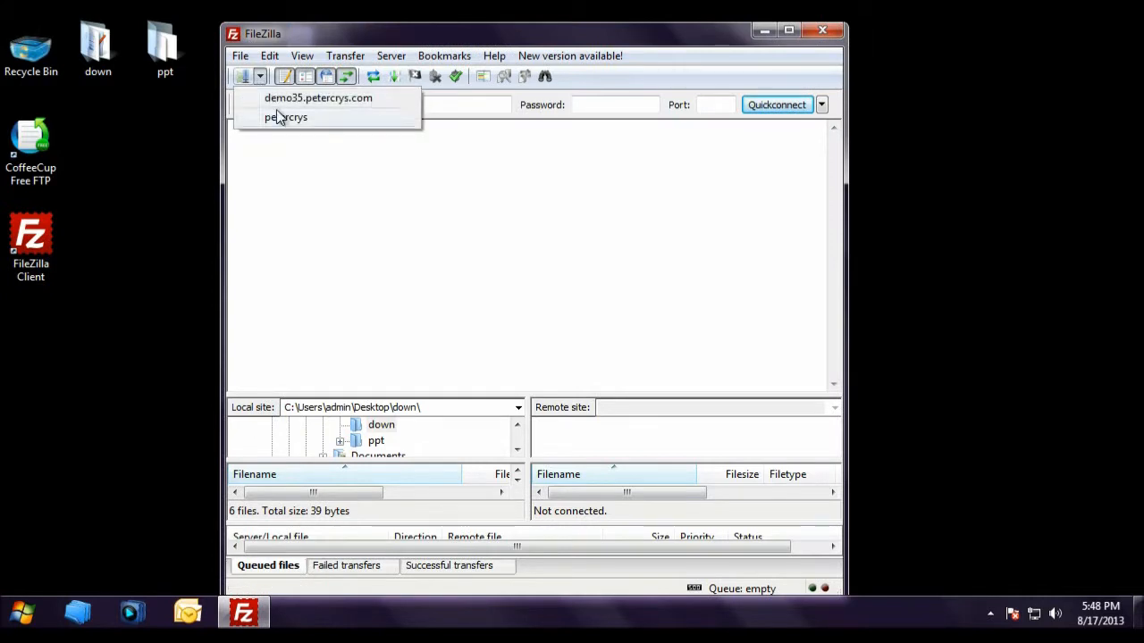
click(277, 117)
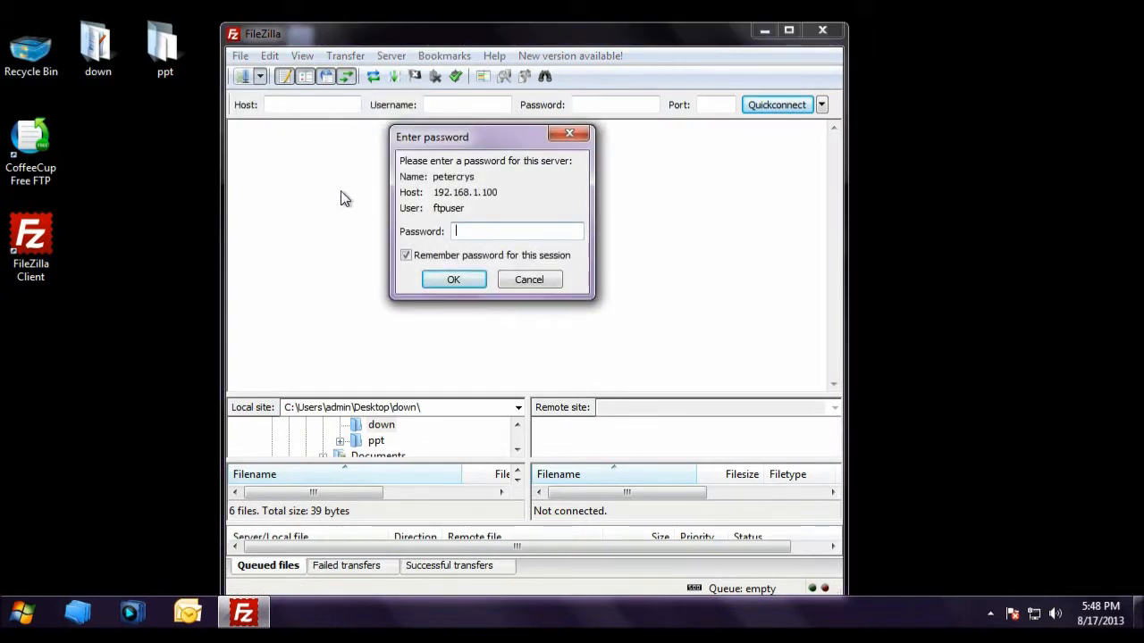
text(****)
click(452, 280)
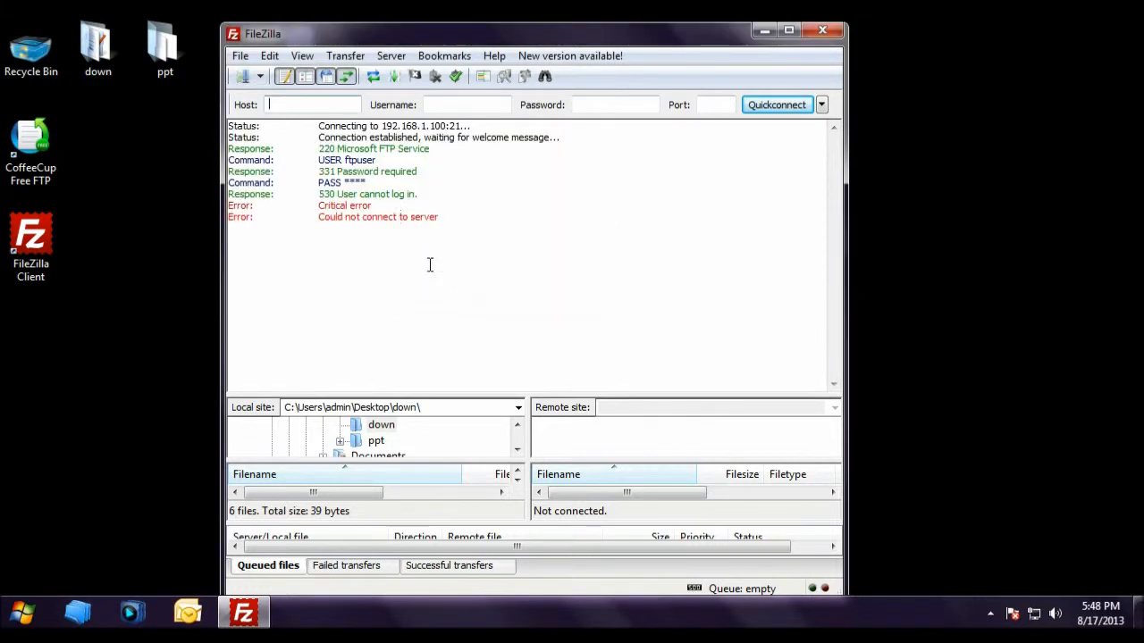
- Try a second login to the petercrys site with an FTP password and examine the resulting socket error in the message log
click(263, 80)
click(289, 120)
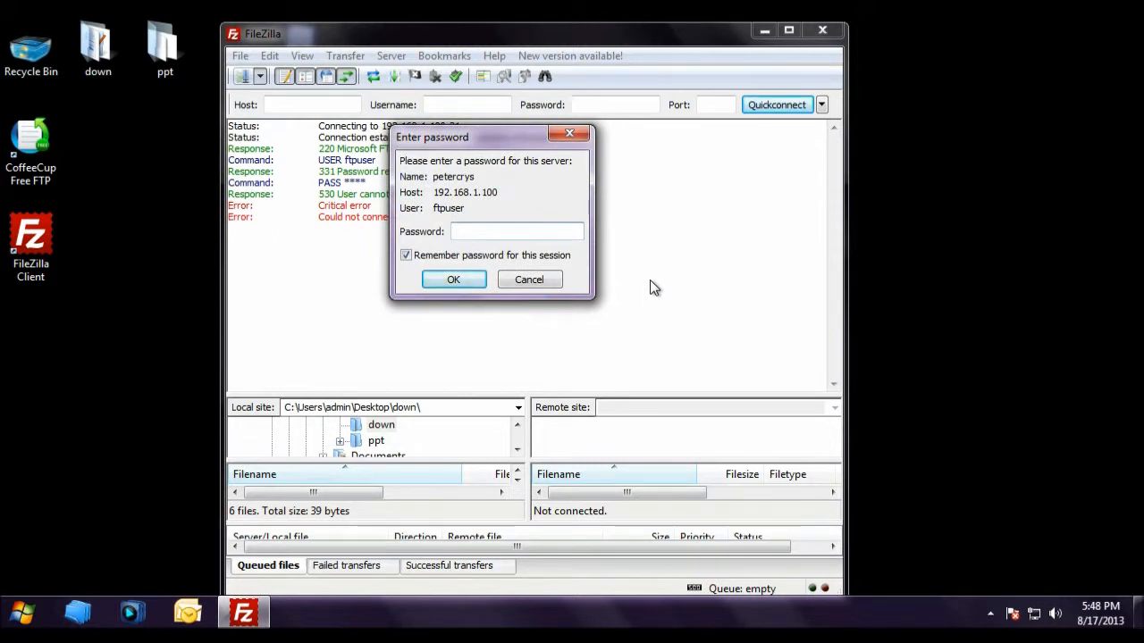
text(****)
click(464, 280)
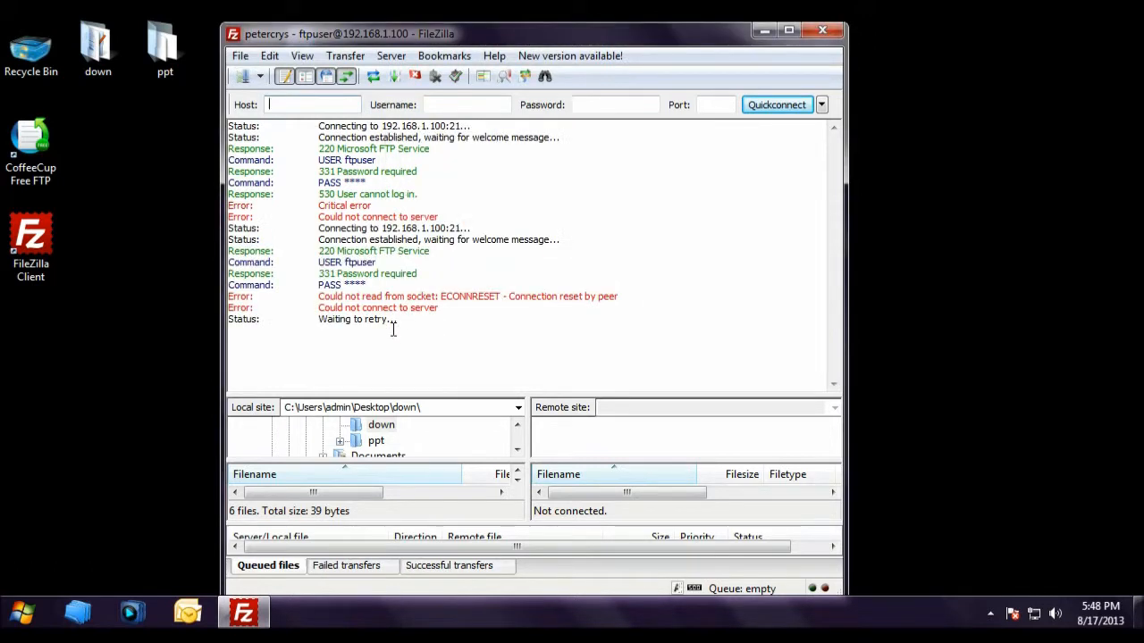
drag(320, 298, 623, 293)
click(340, 319)
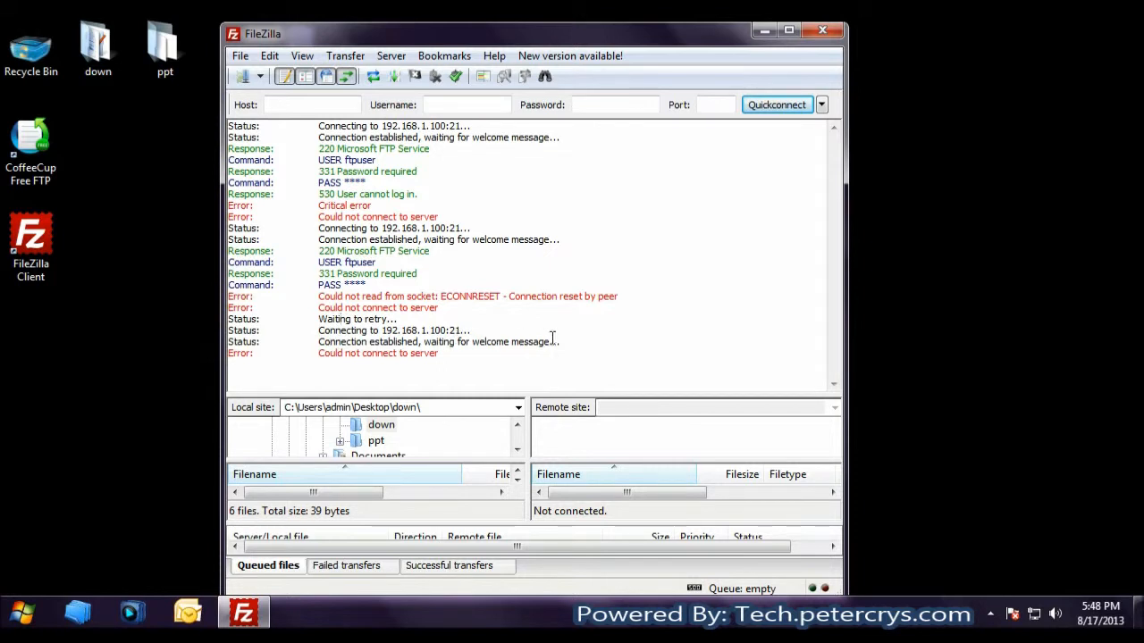
- Retry the connection to the petercrys site several times, choosing to abort the previous connection and connect in the current tab
click(260, 78)
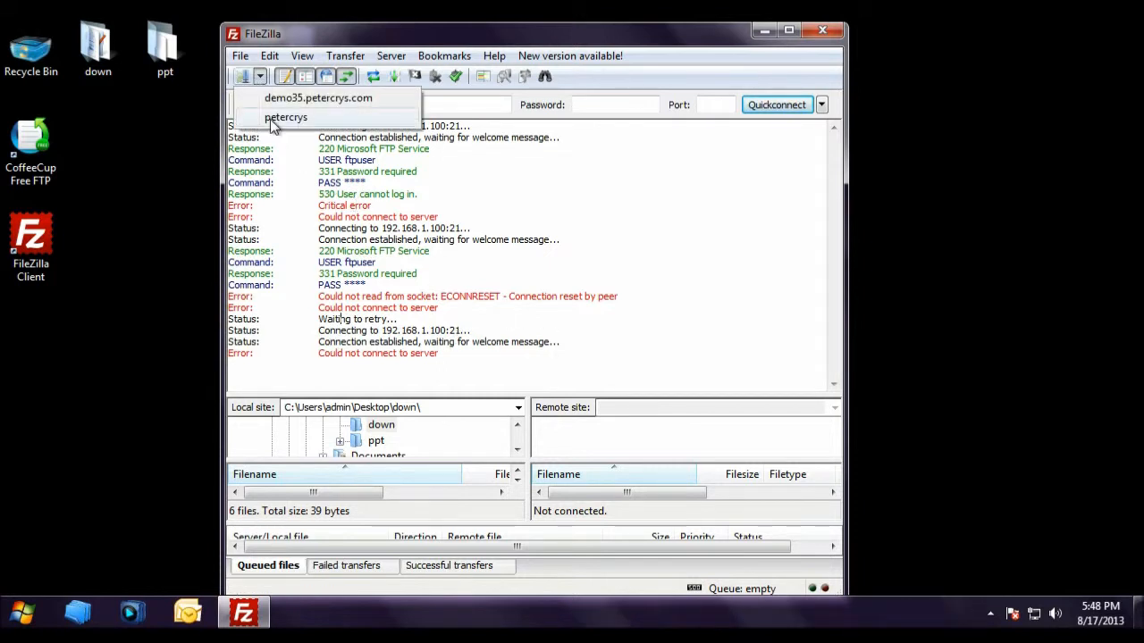
click(275, 119)
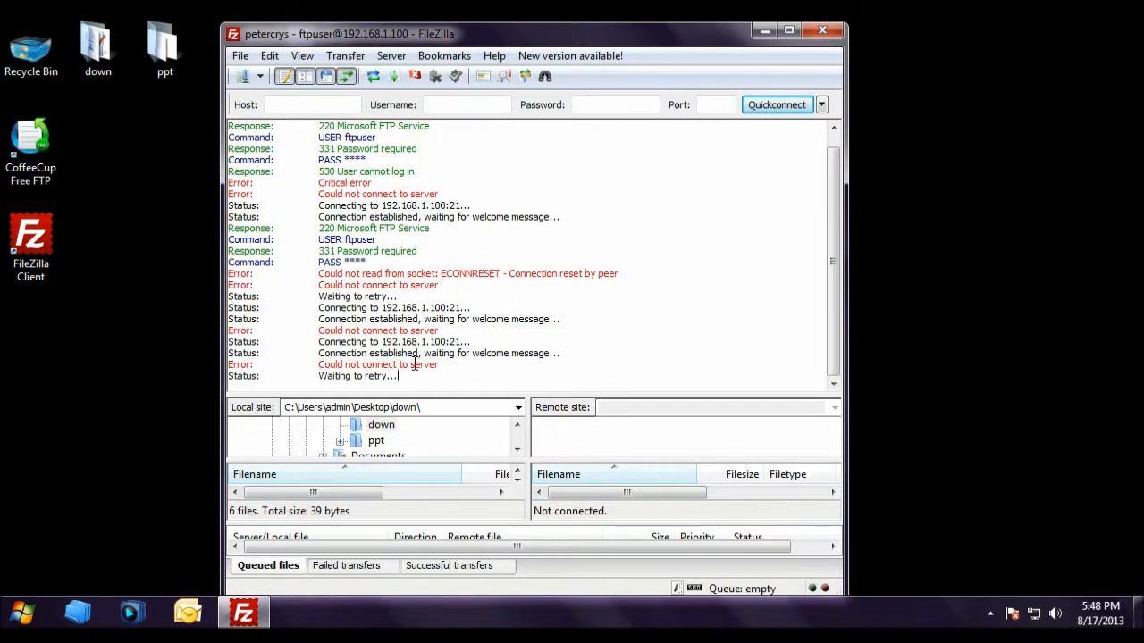
click(264, 80)
click(277, 117)
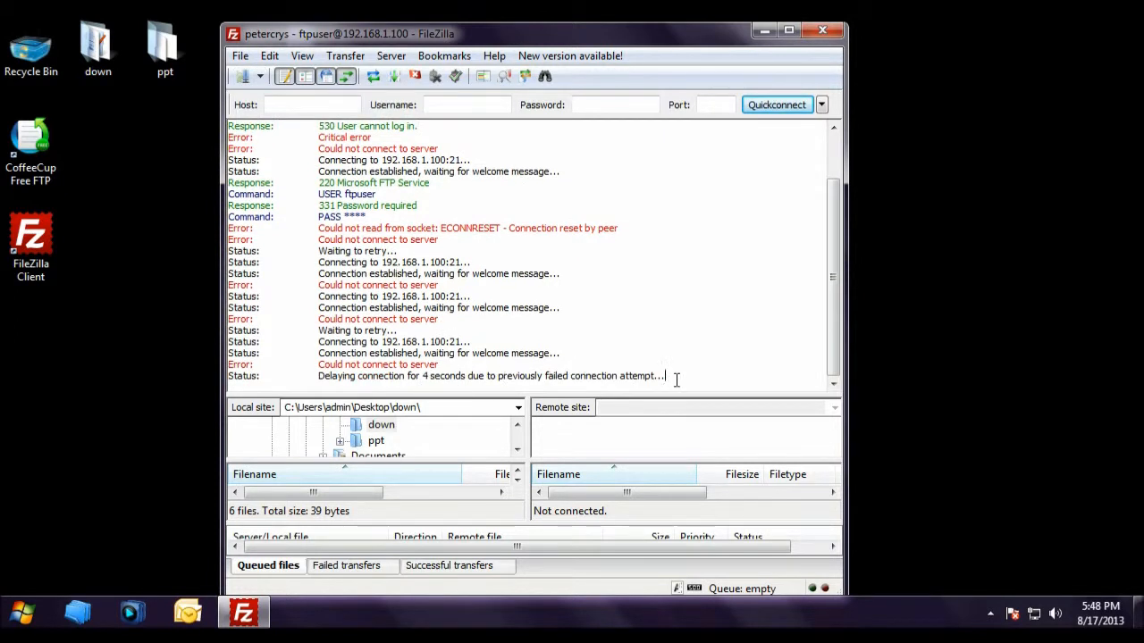
click(259, 78)
click(277, 117)
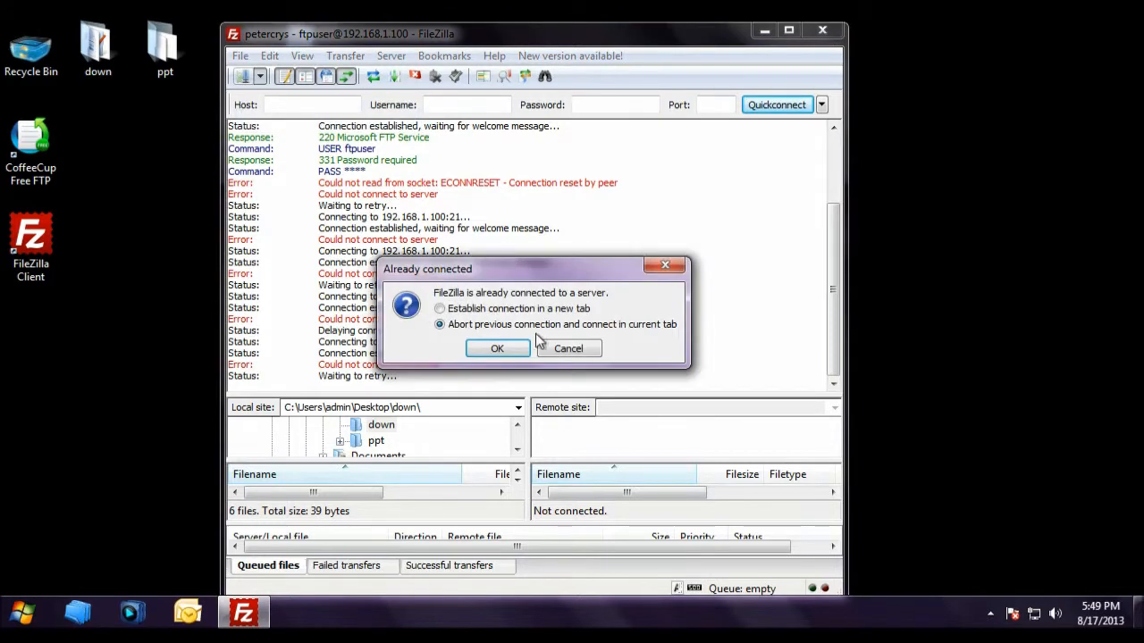
click(509, 350)
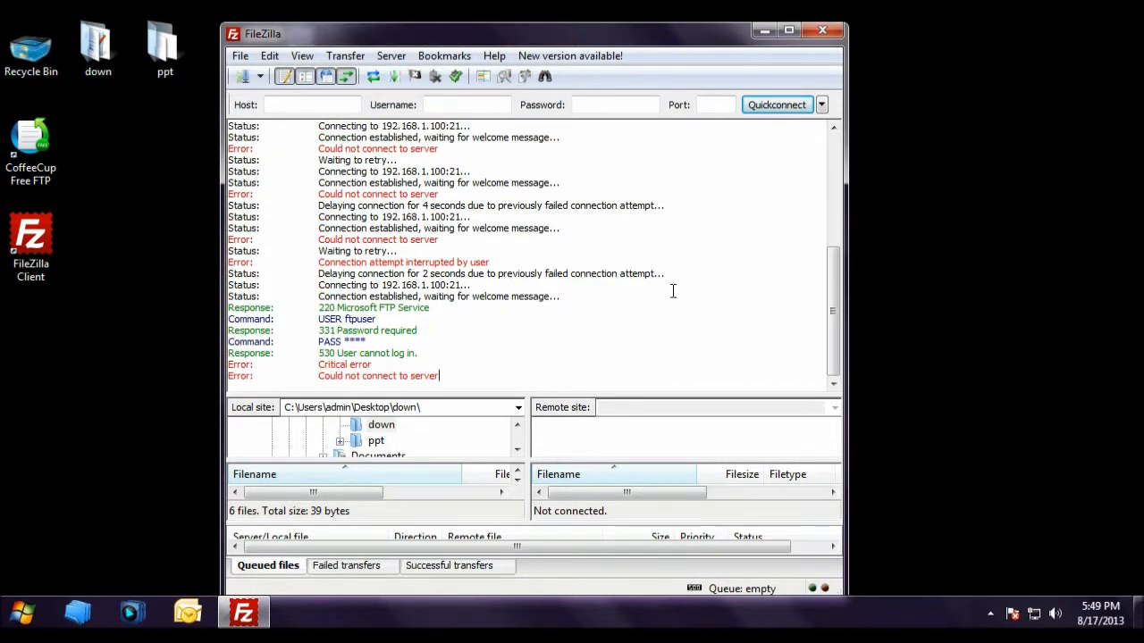
- Log in to the petercrys site again by entering the FTP account password, and disconnect from the server
click(258, 78)
click(267, 115)
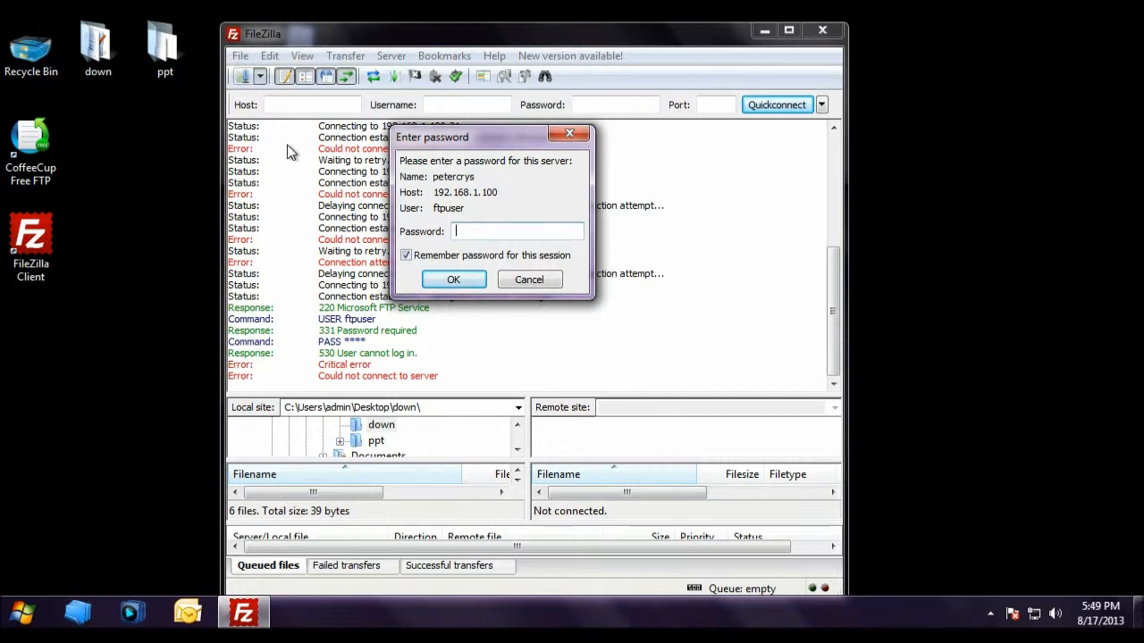
key(ctrl+v)
click(453, 277)
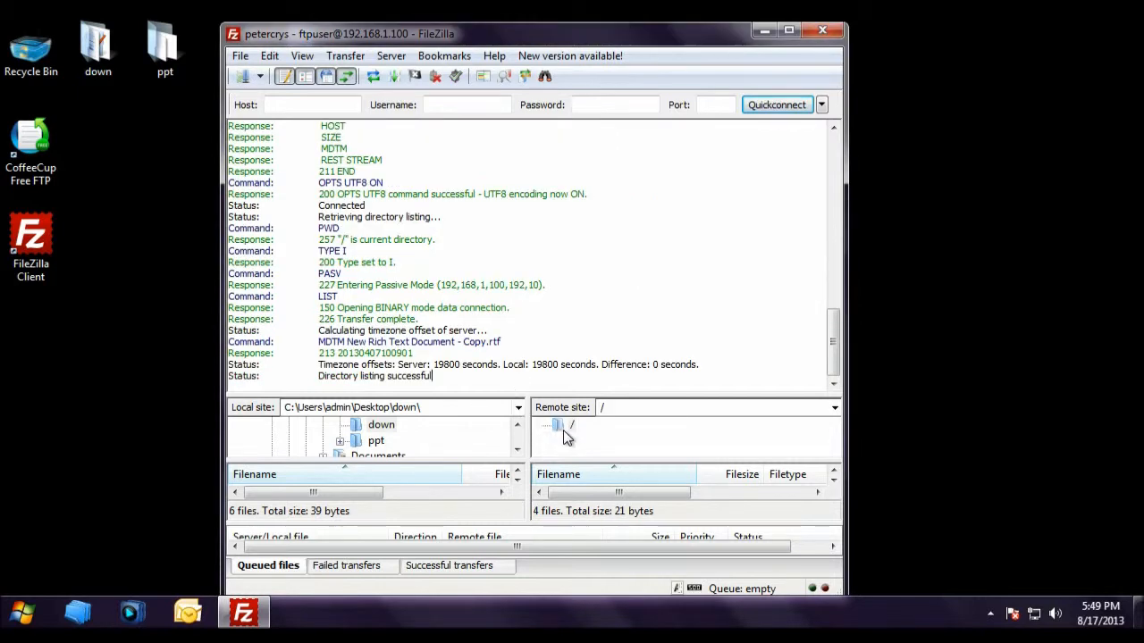
click(438, 77)
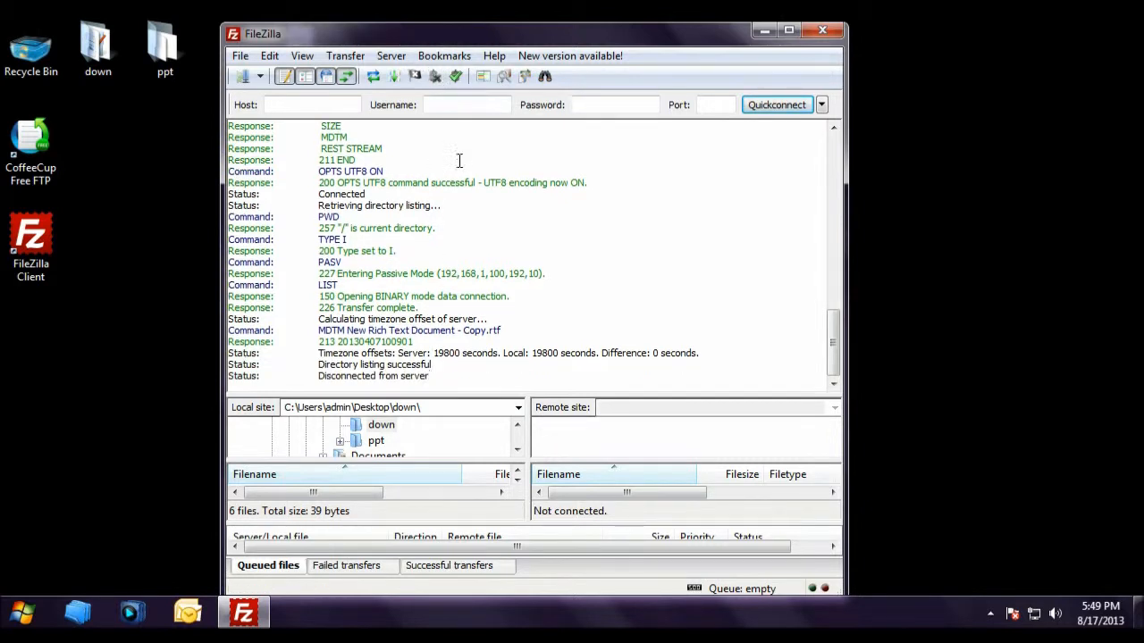